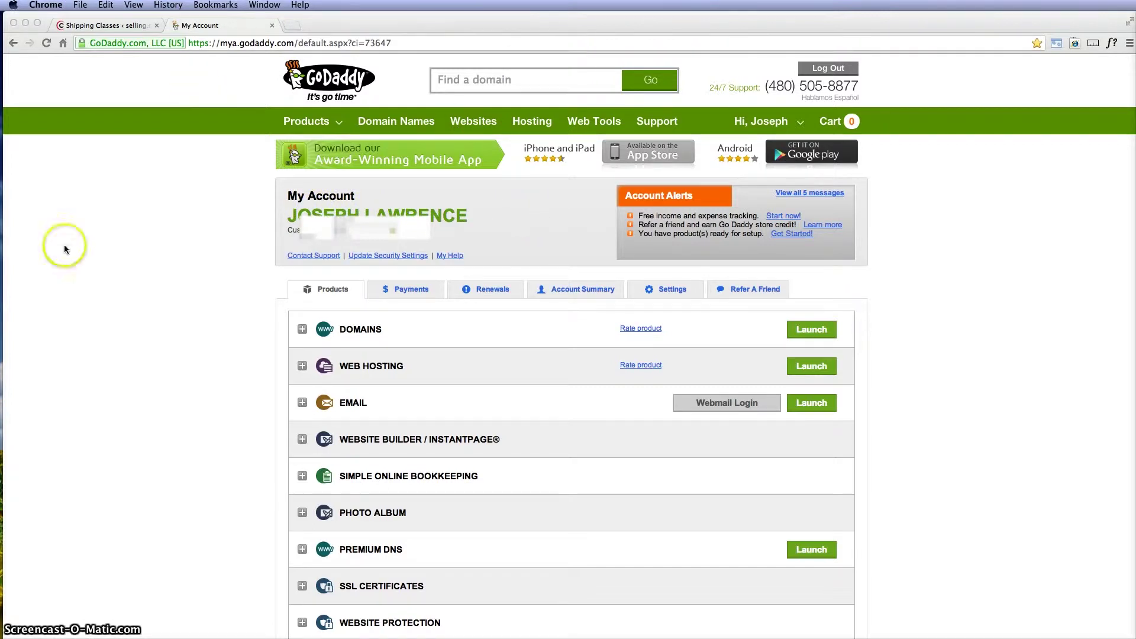
Step: Launch the Web Hosting control center and open the Hosted Domains list of two sites
left_click(819, 370)
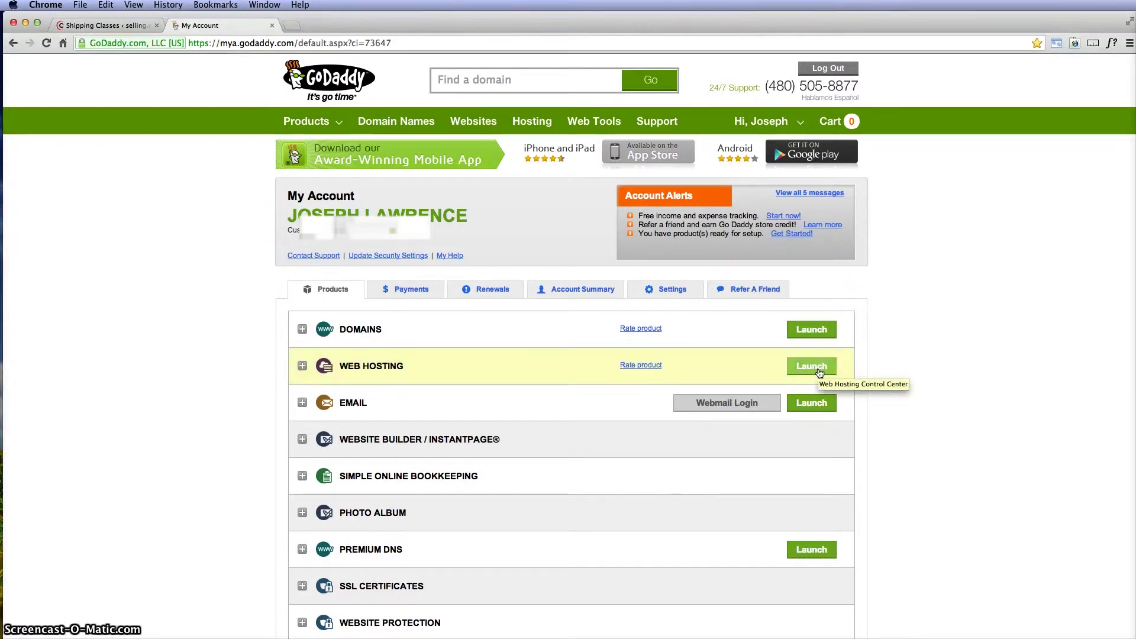
left_click(819, 370)
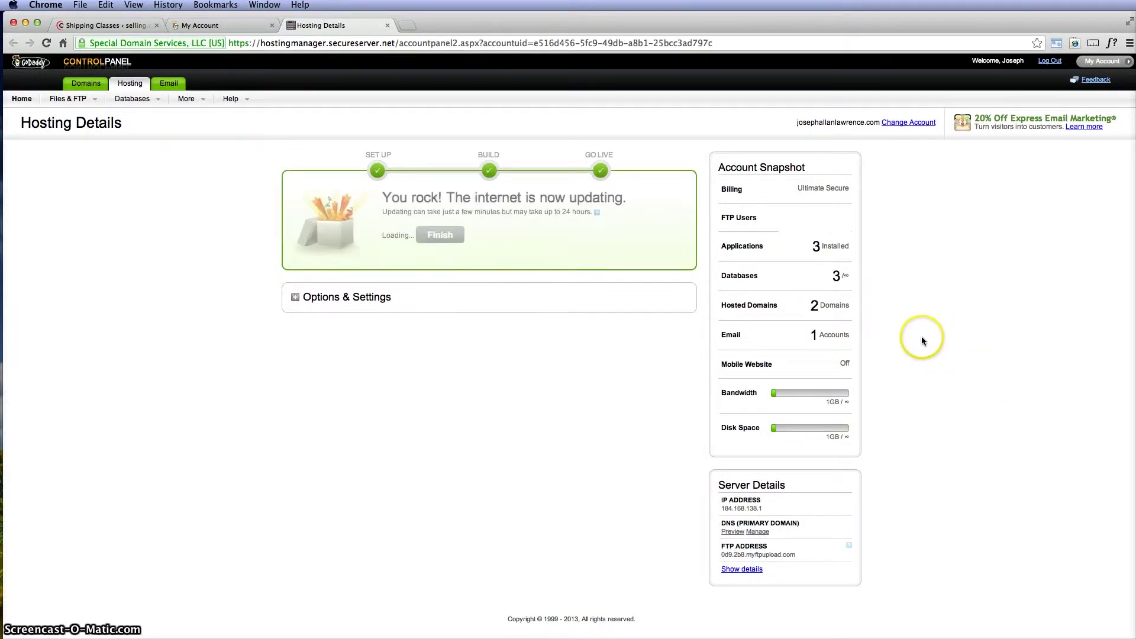
left_click(786, 312)
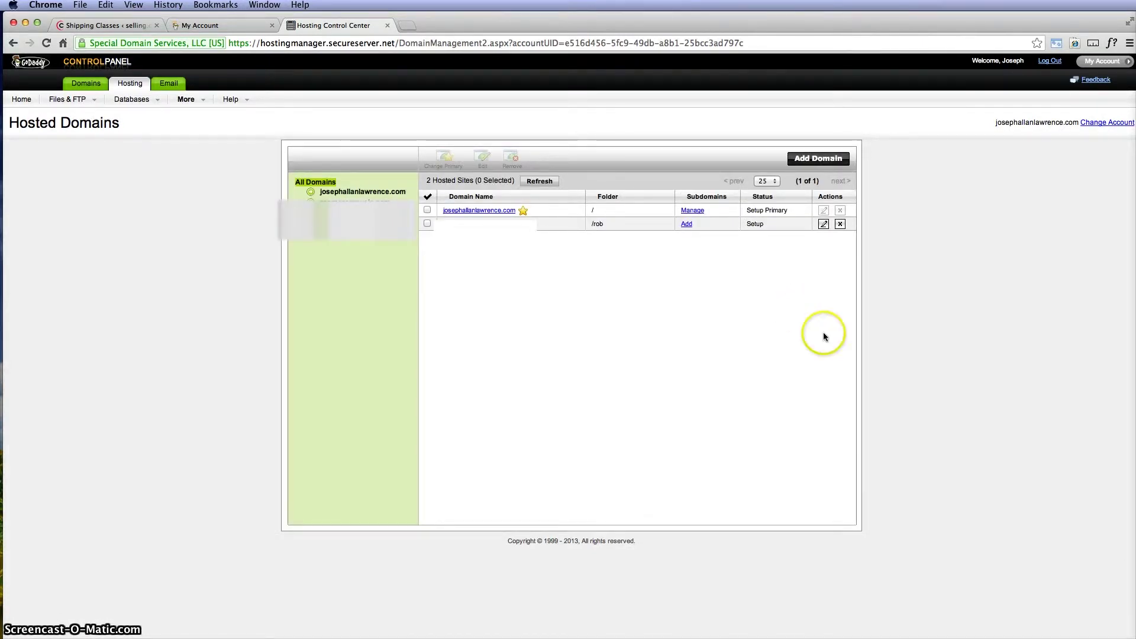
Step: Abandon adding a new domain and open subdomain management for the primary domain instead
left_click(810, 158)
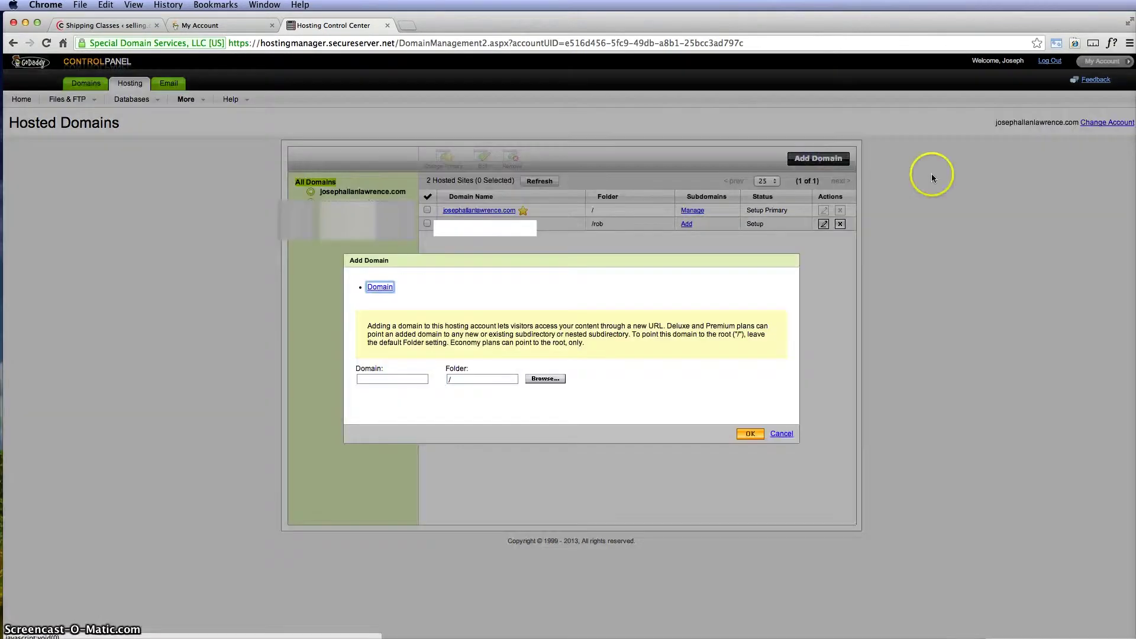
left_click(399, 381)
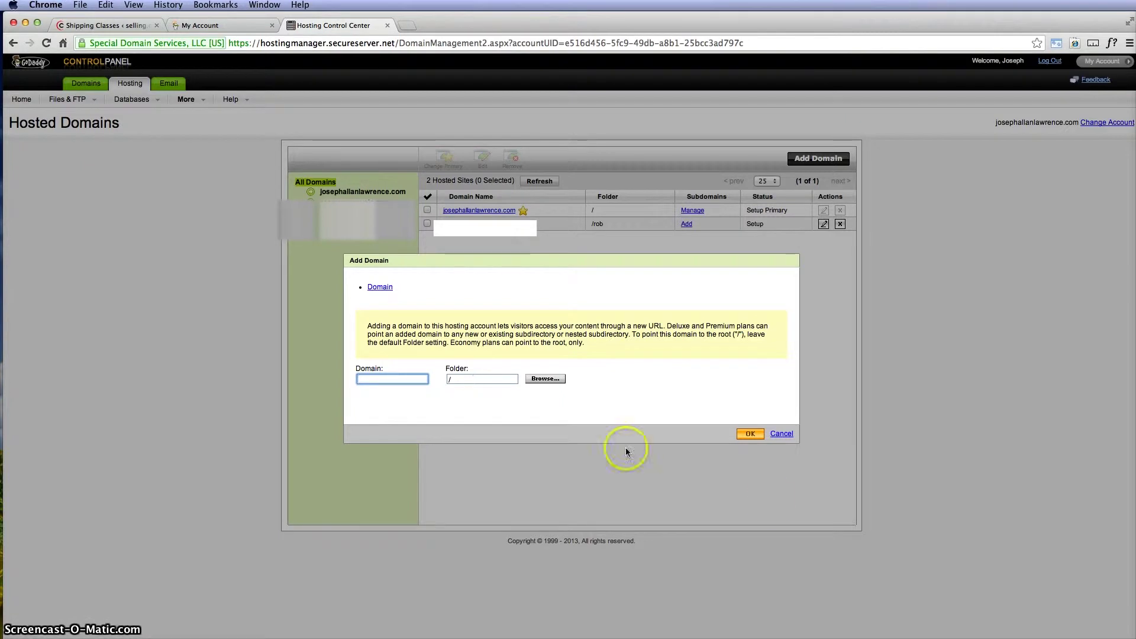
left_click(782, 434)
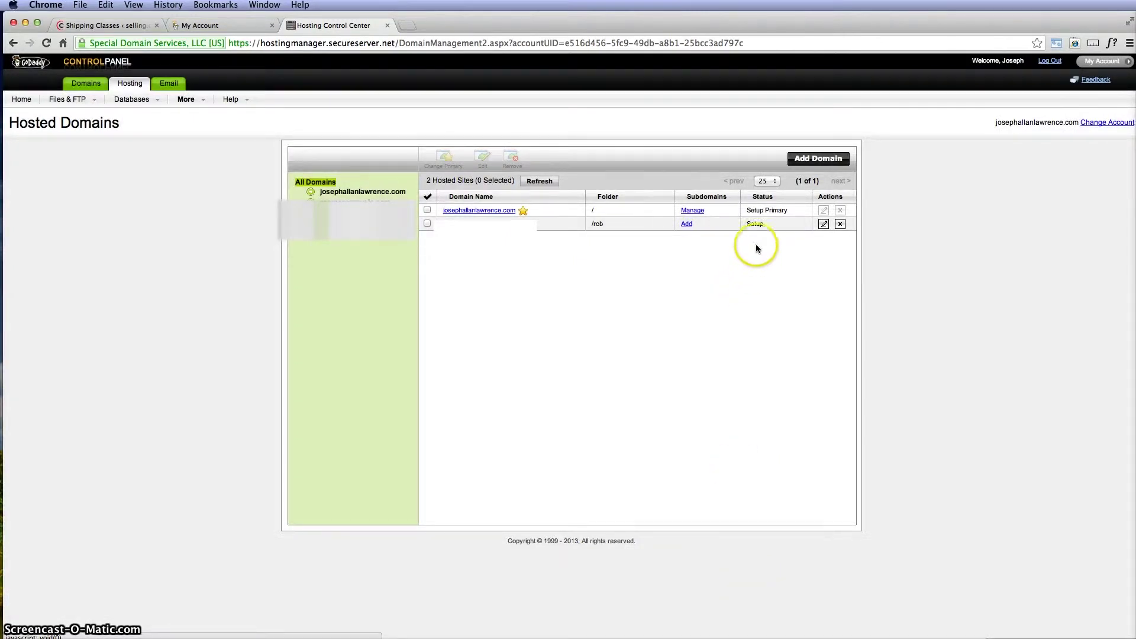
left_click(698, 216)
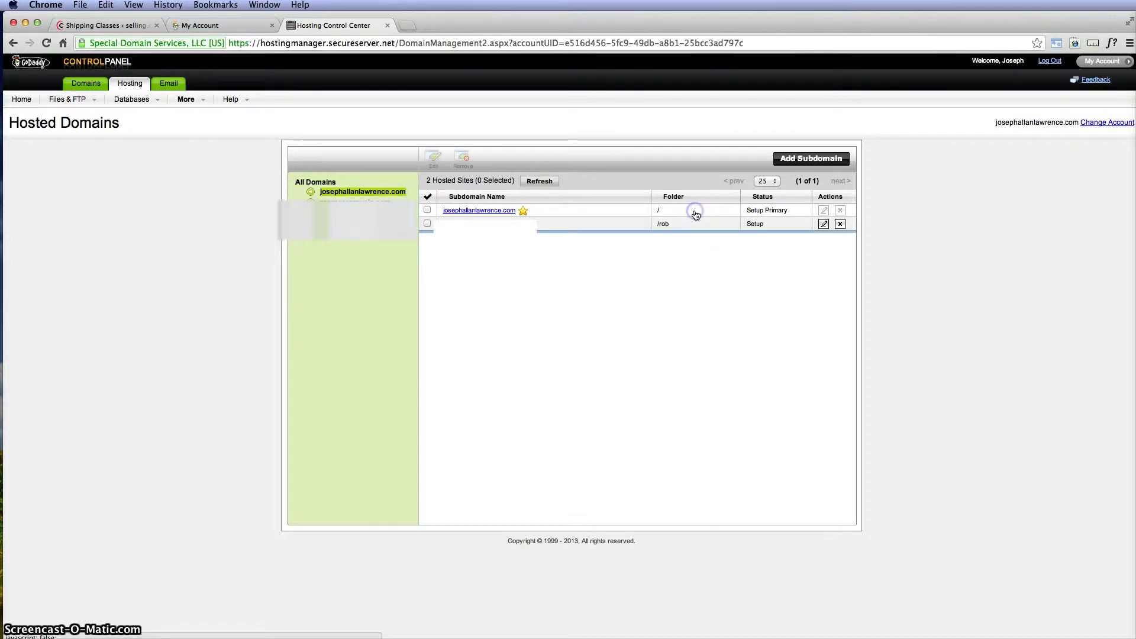
Step: Add the subdomain 'wordpressexample', then close the control center tabs
left_click(812, 161)
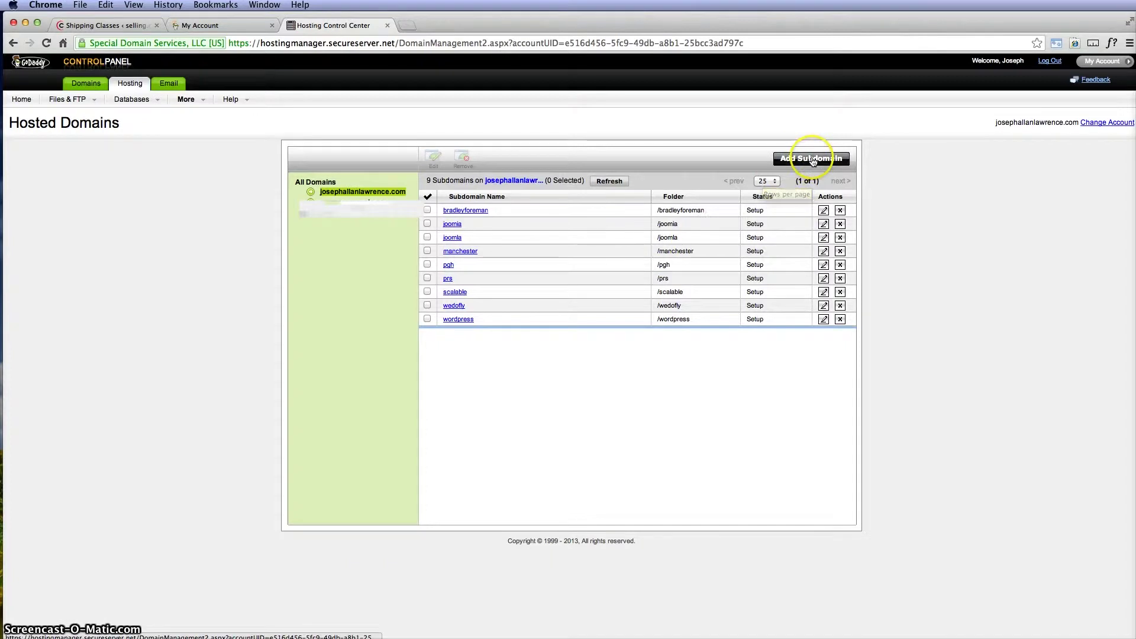
left_click(372, 341)
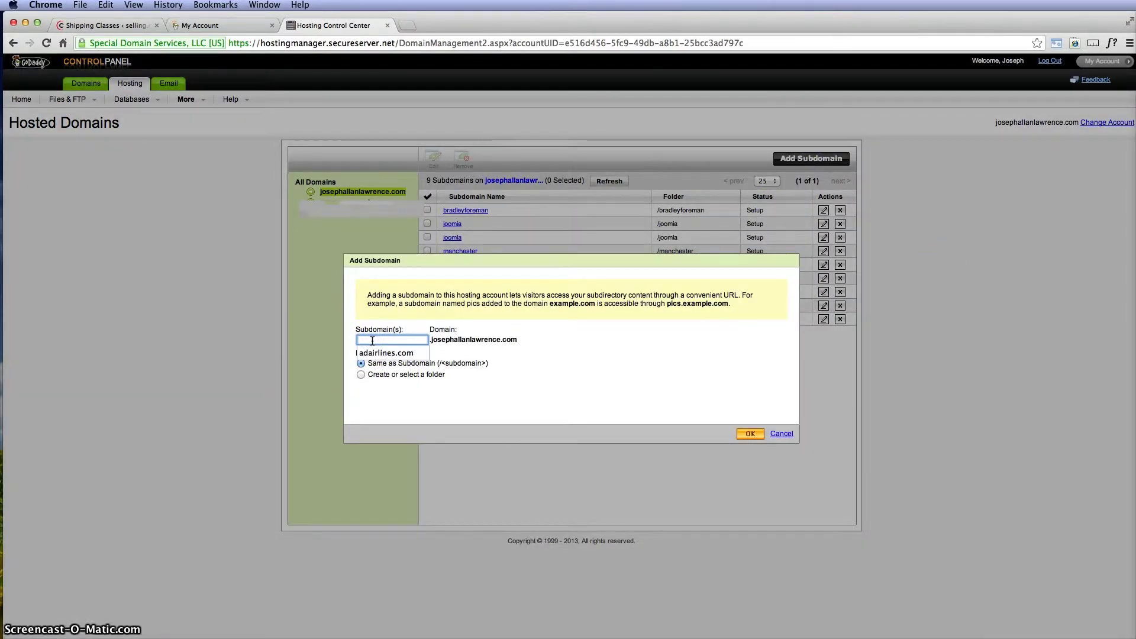
type("w")
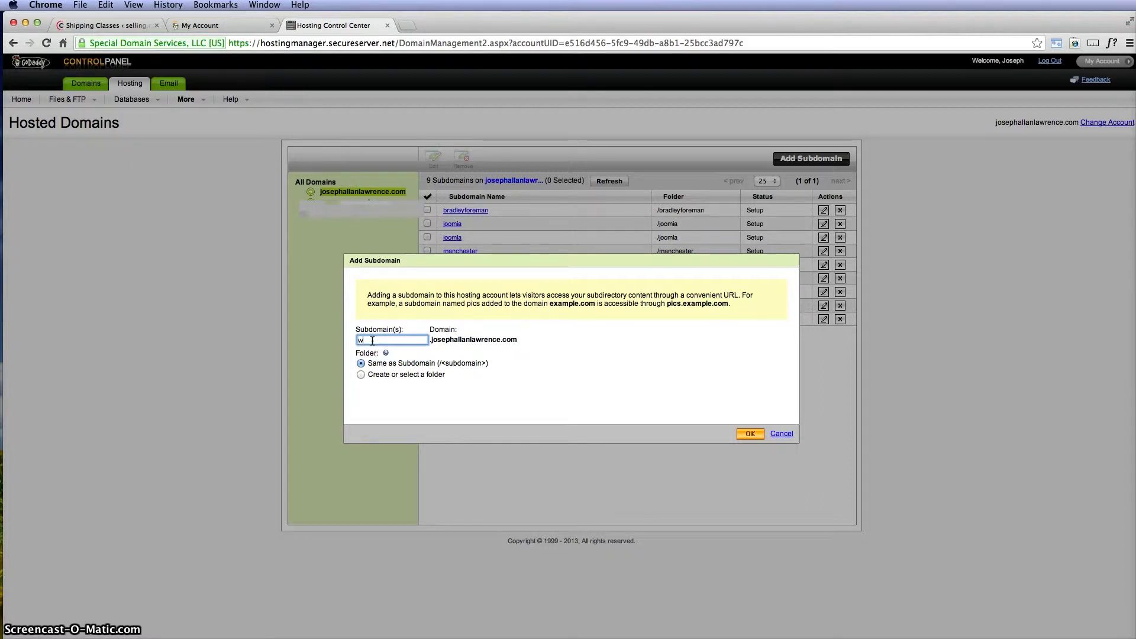
type("ordpressexample")
left_click(750, 435)
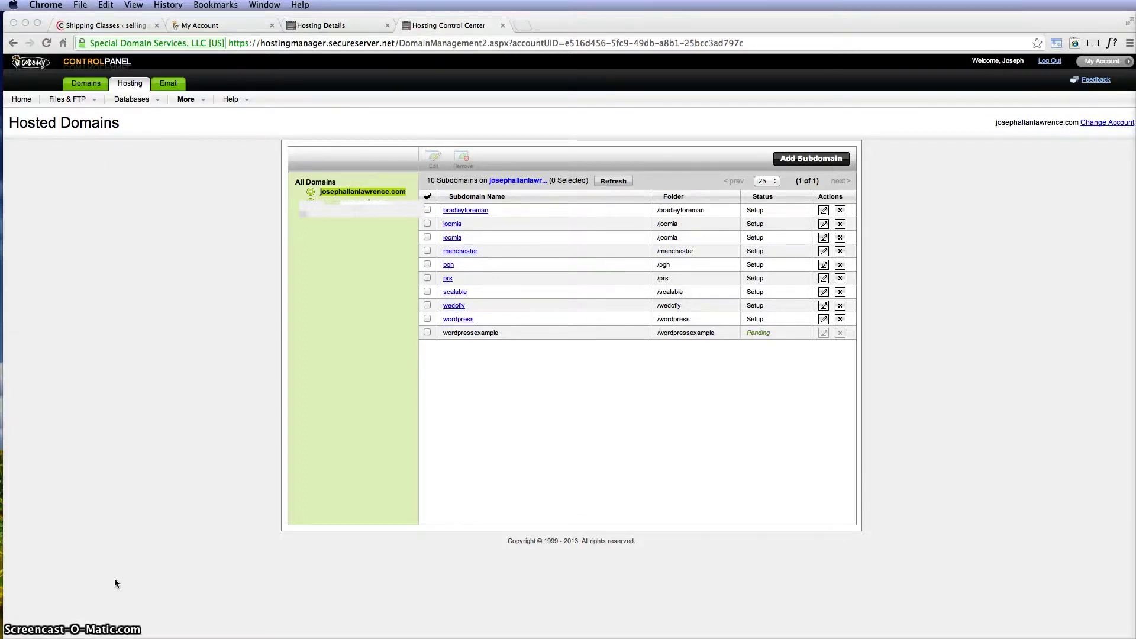
left_click(737, 483)
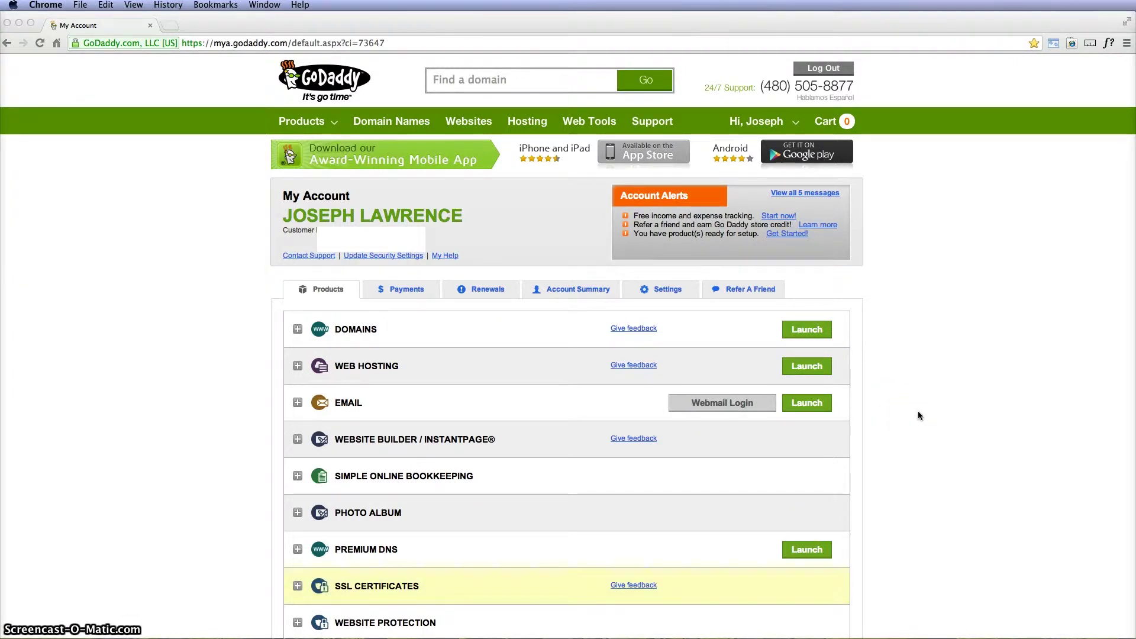
Step: Relaunch Web Hosting and expand Options & Settings to reveal WordPress among Popular Apps
left_click(949, 419)
left_click(812, 366)
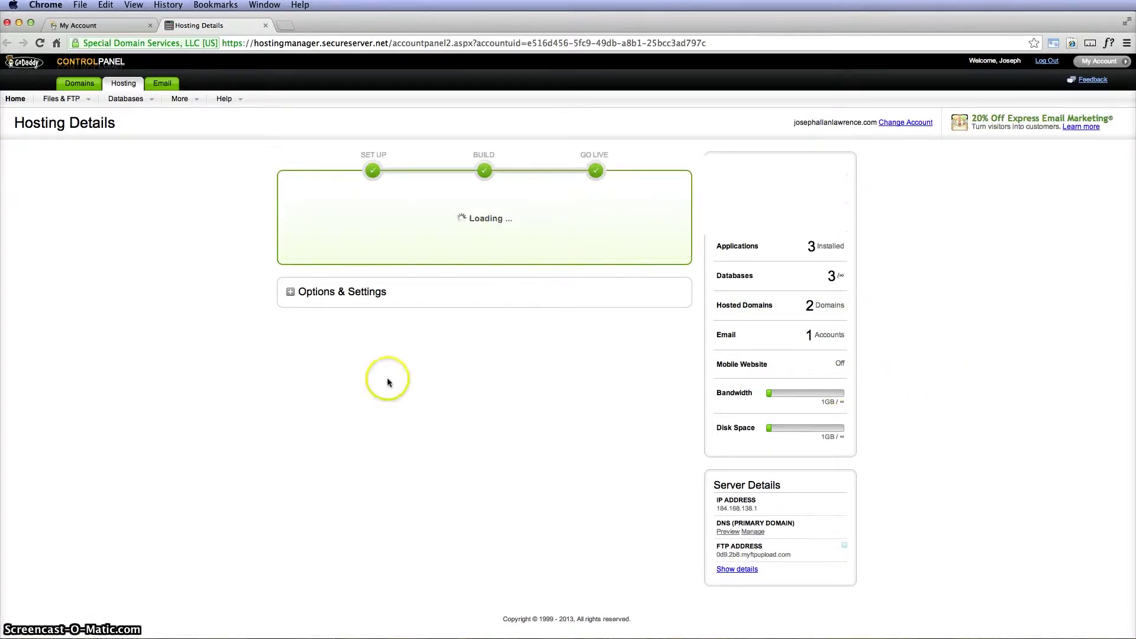
left_click(291, 299)
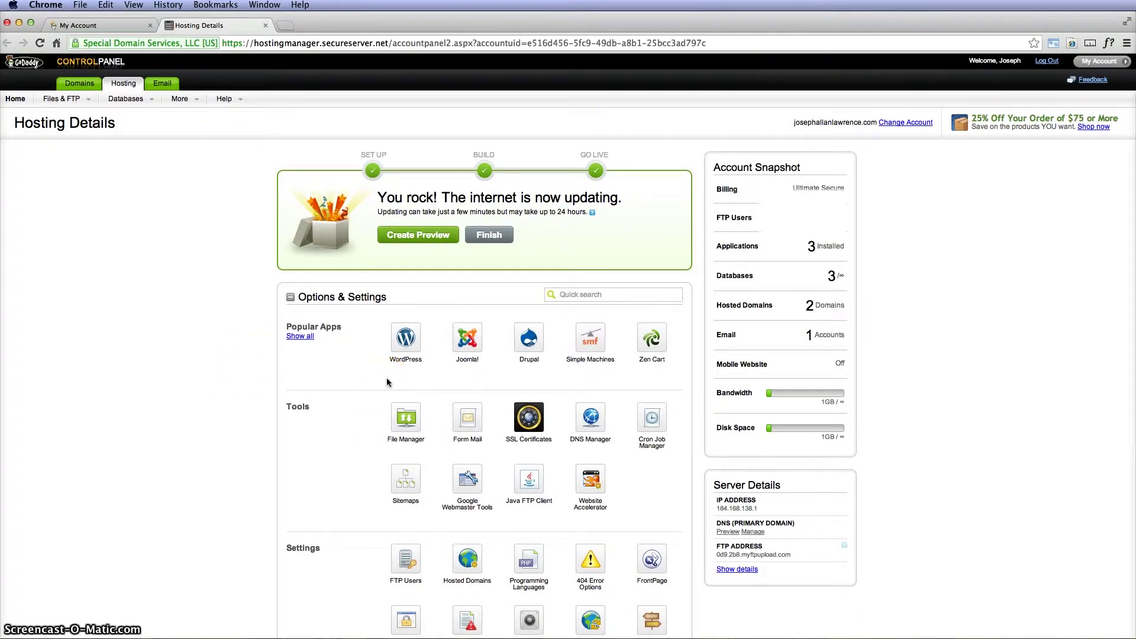
left_click(422, 368)
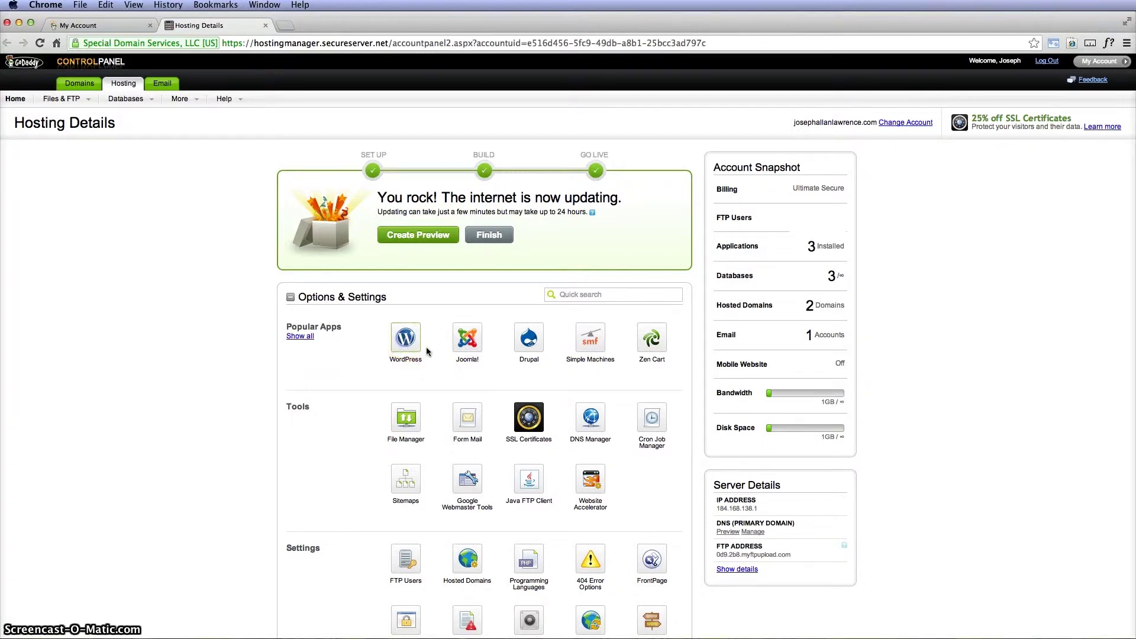
Step: Start a WordPress 3.6 install targeting the wordpressexample subdomain, directory /wordpressexample/
left_click(405, 339)
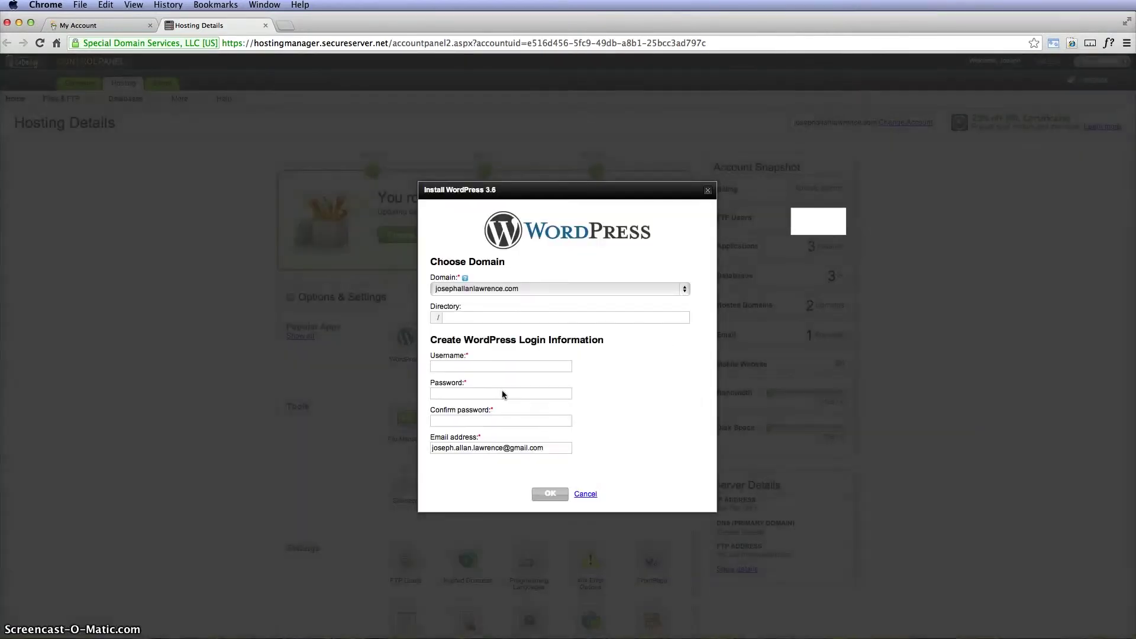
left_click(455, 320)
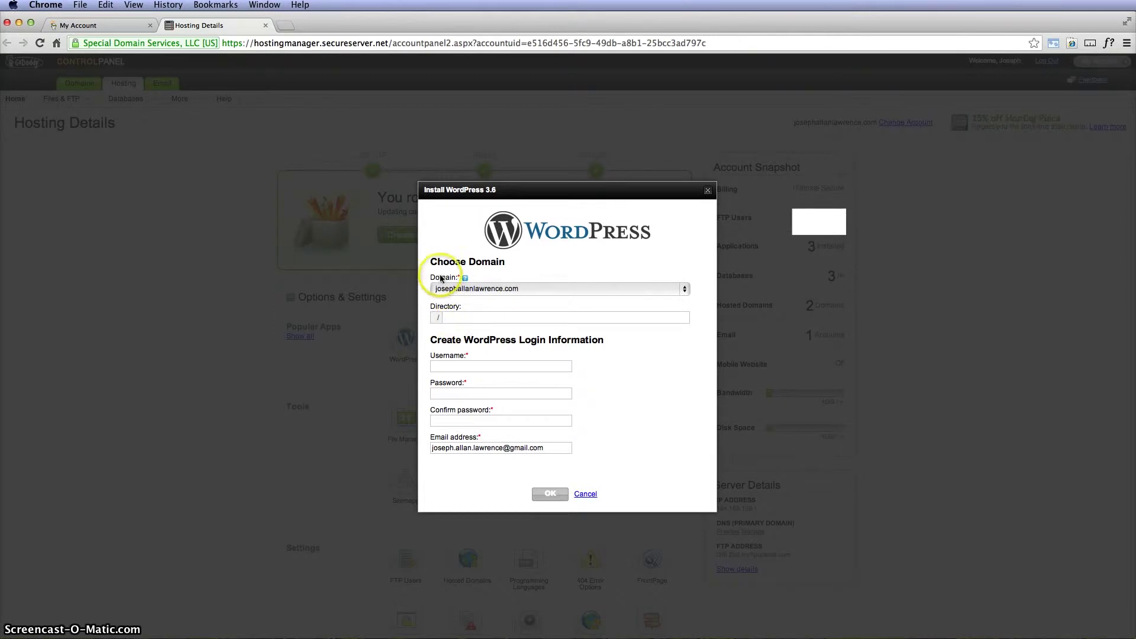
left_click(686, 288)
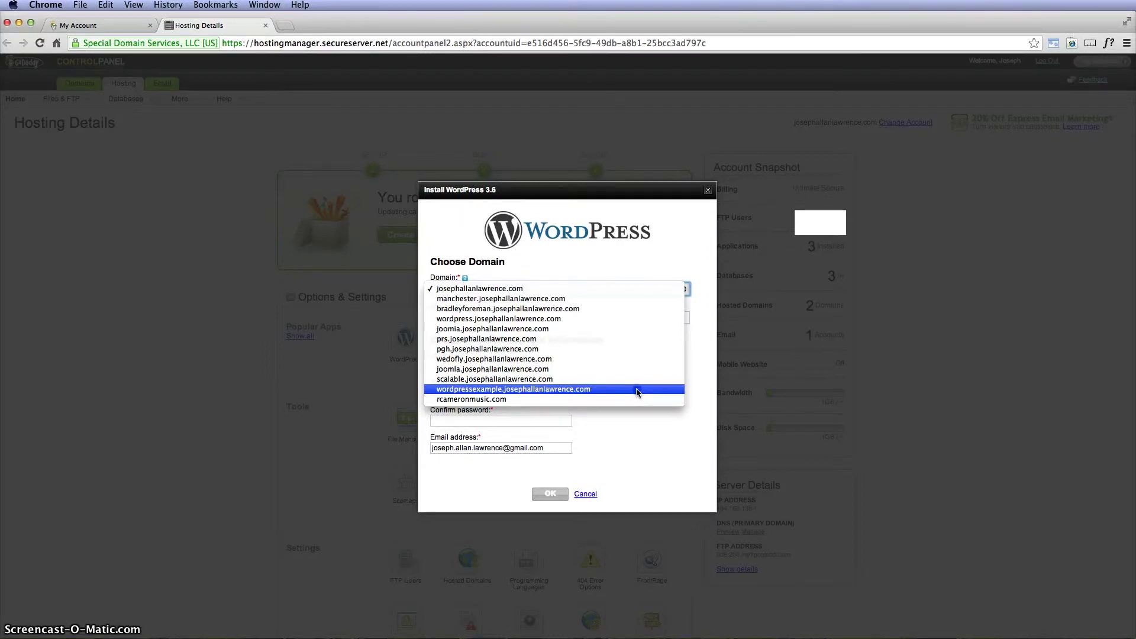
left_click(636, 391)
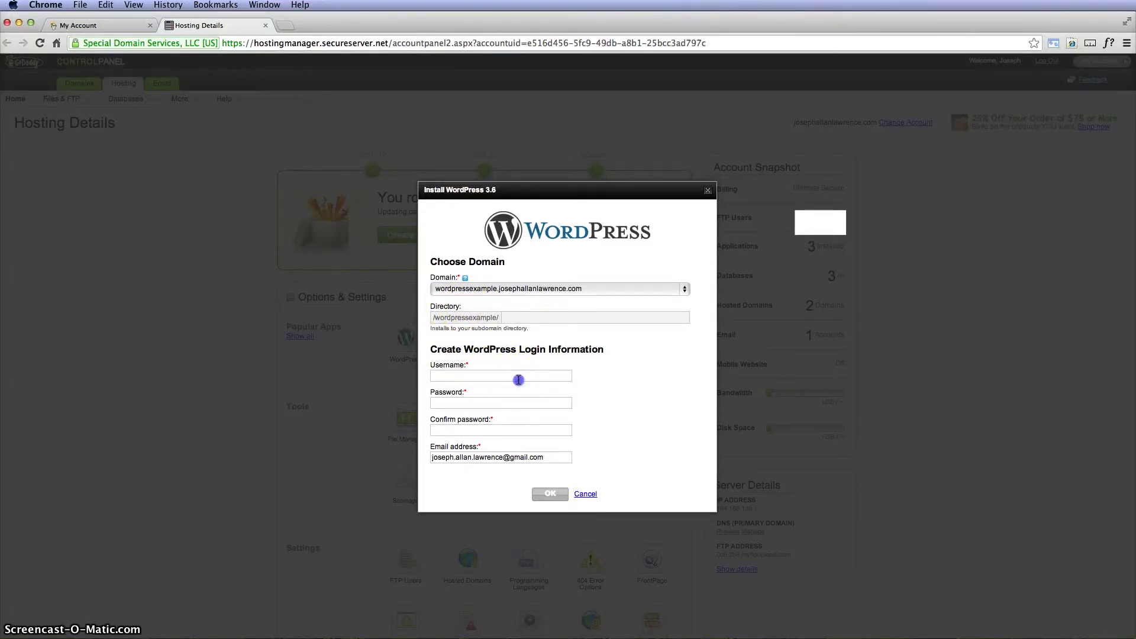
Step: Enter the admin username, password and password confirmation, and submit the WordPress installation
left_click(518, 378)
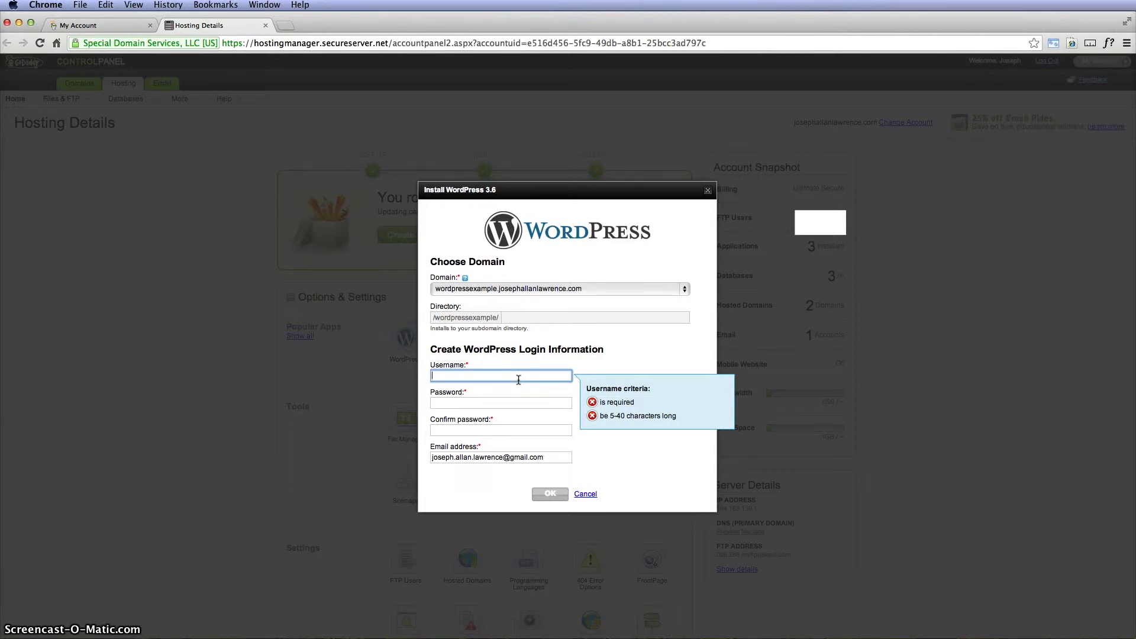
type("wordpressexample")
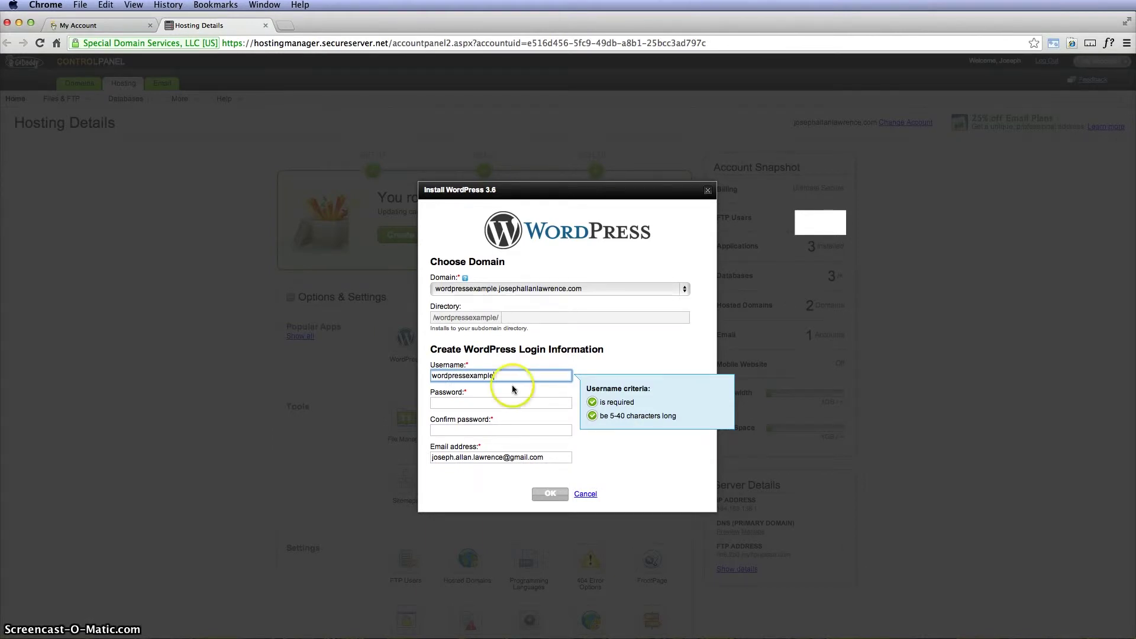
left_click(500, 403)
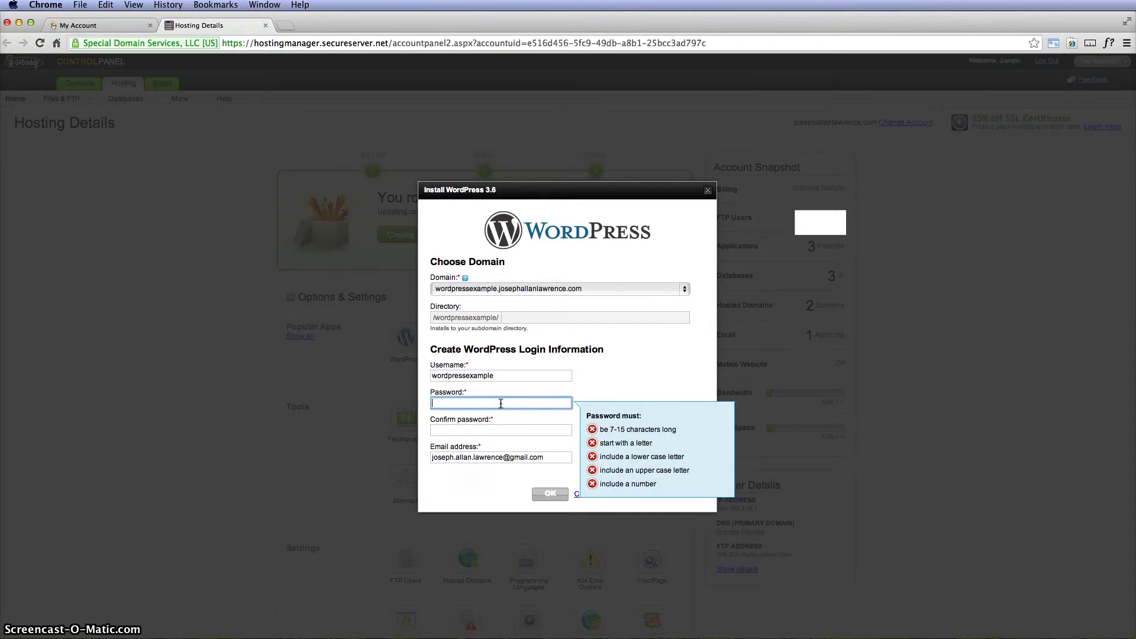
type("WP")
key("Tab")
type("W")
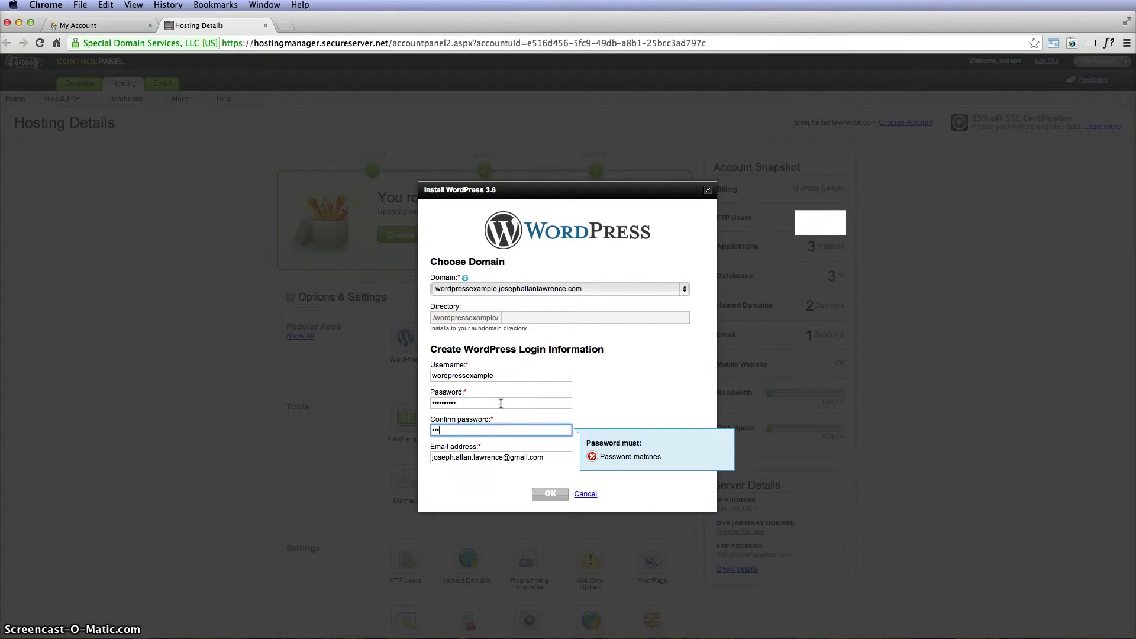
type("1")
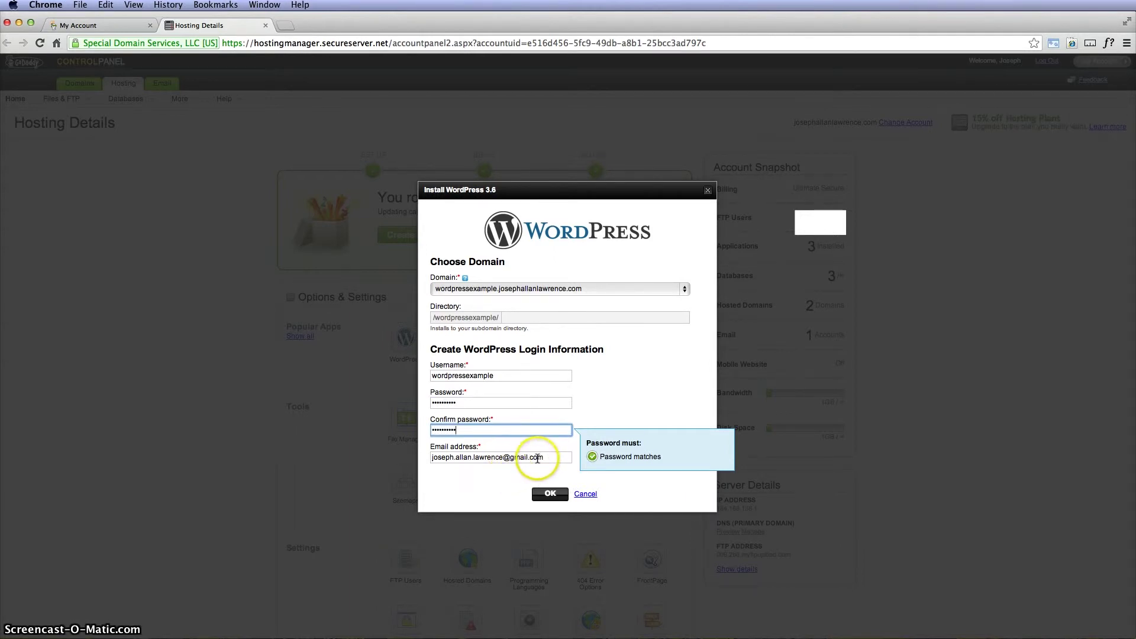
left_click(550, 494)
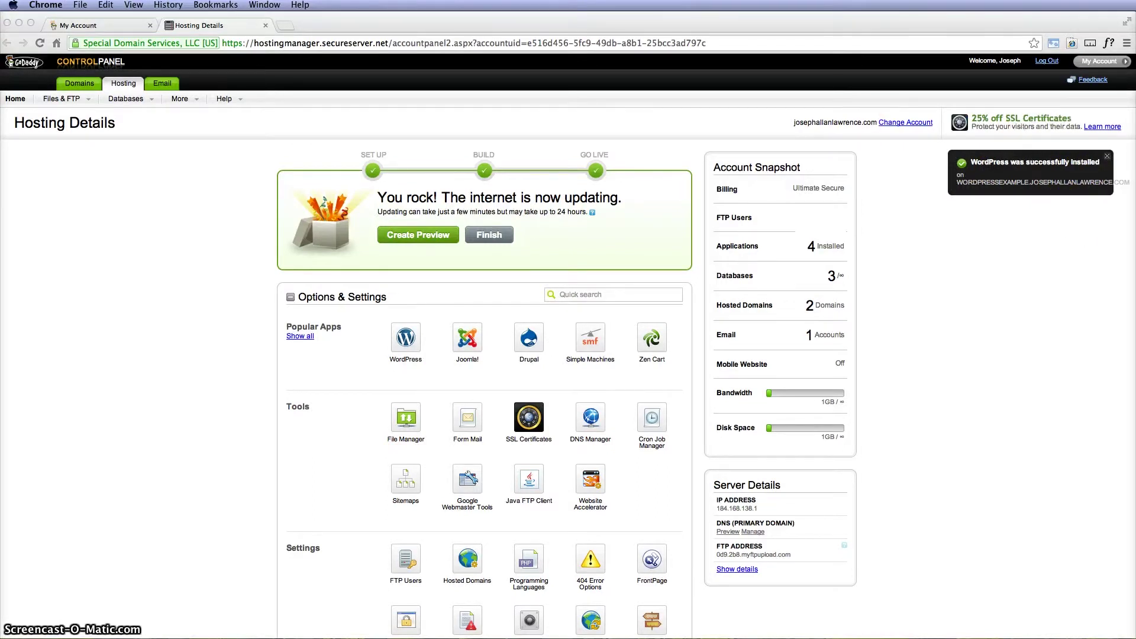
Step: Load the wordpressexample site in a new tab, then go to its /wp-admin login page
left_click(285, 26)
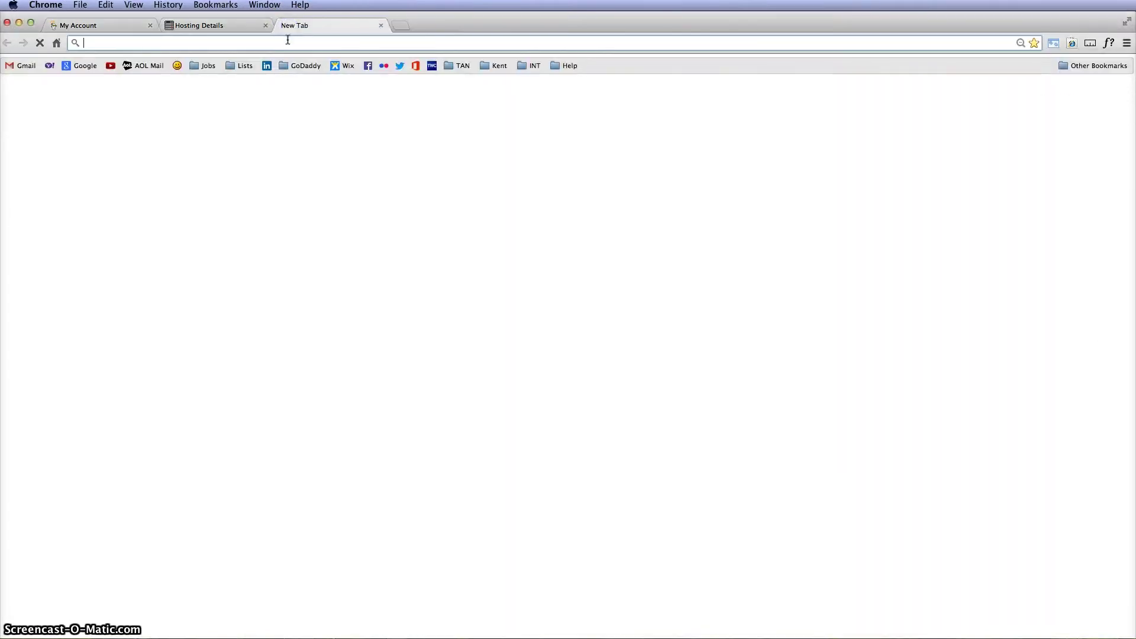
type("wordpress.josephallanlawrence.com")
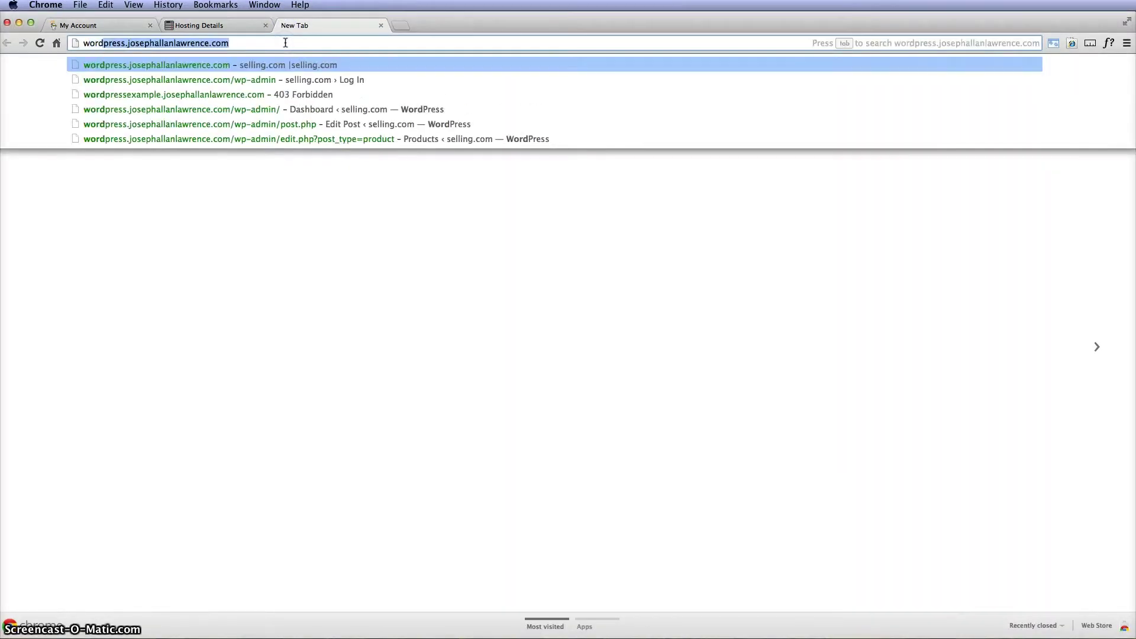
left_click(238, 95)
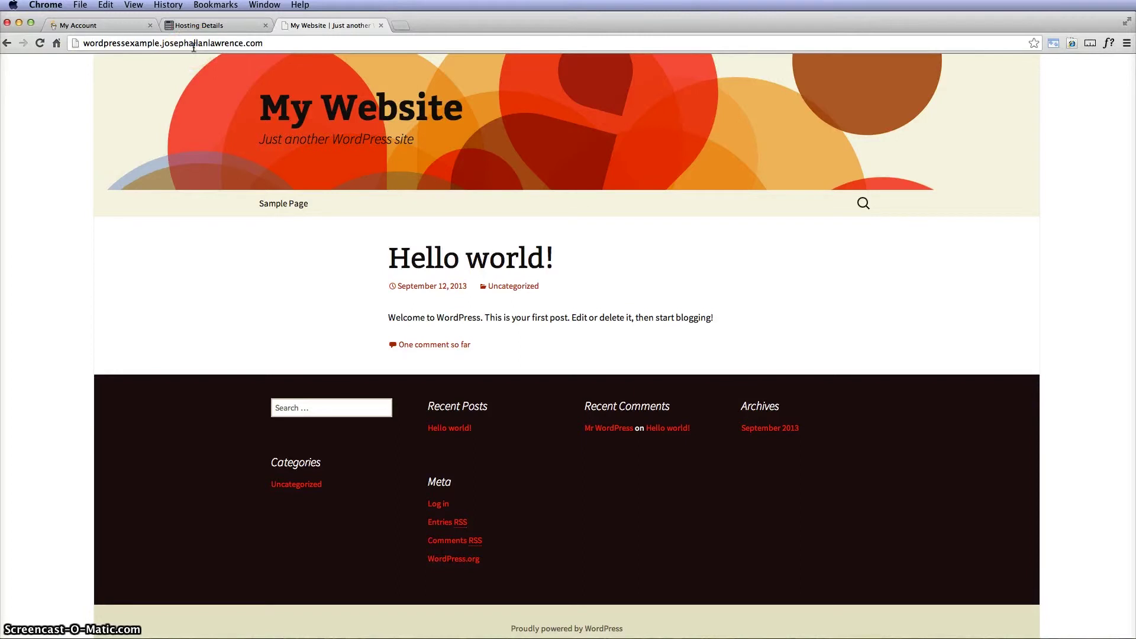
left_click(275, 43)
left_click(276, 43)
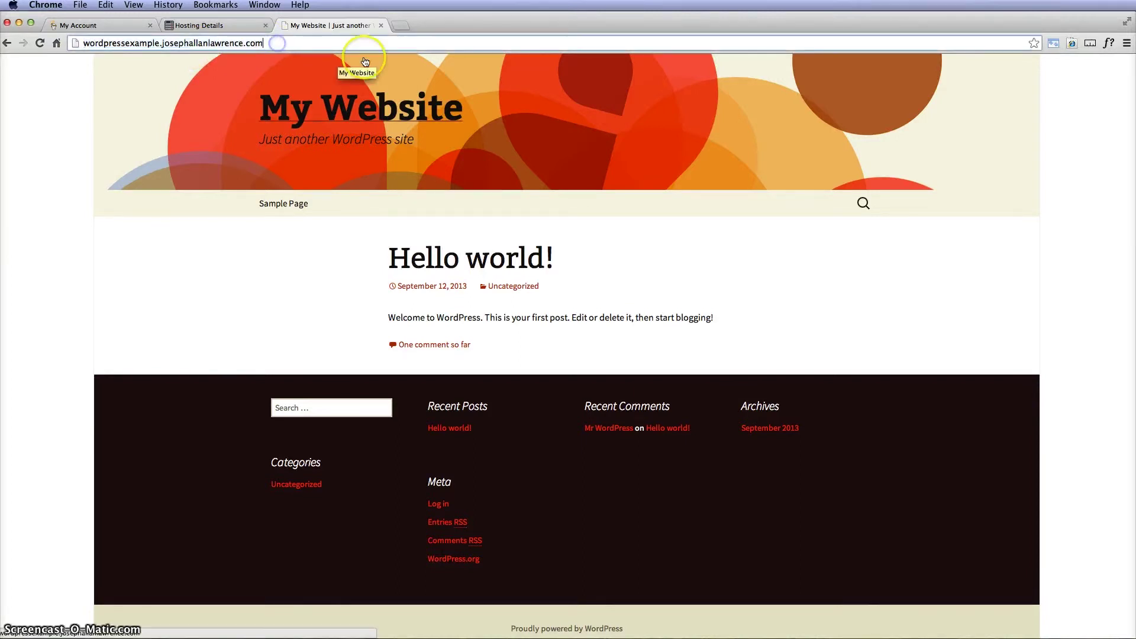
type("/")
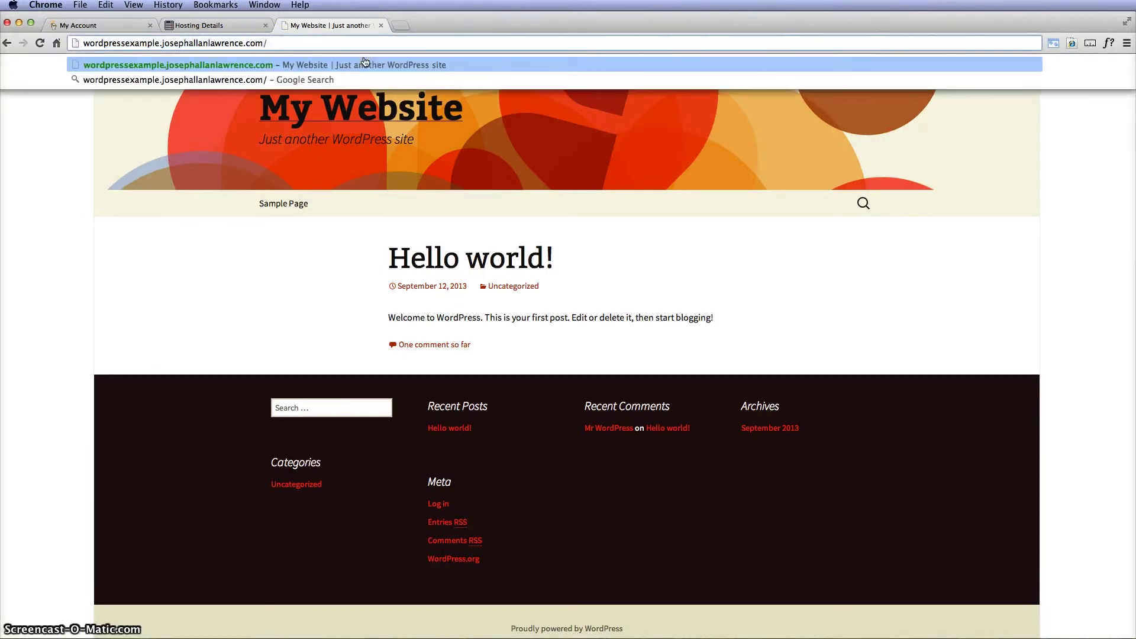
type("wp-admin")
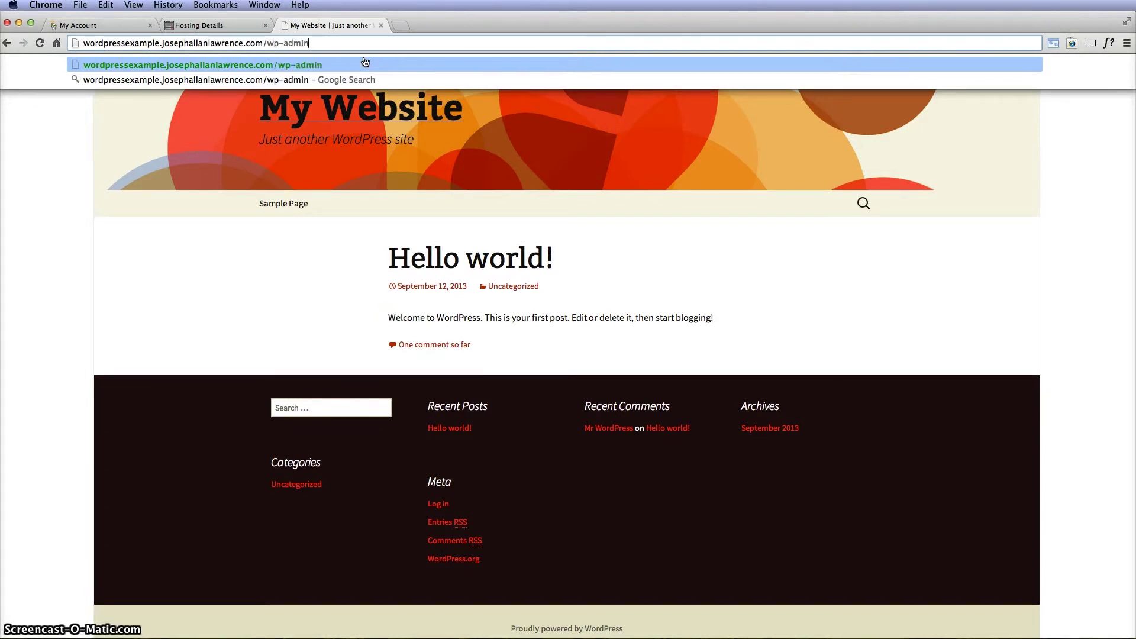
key("Return")
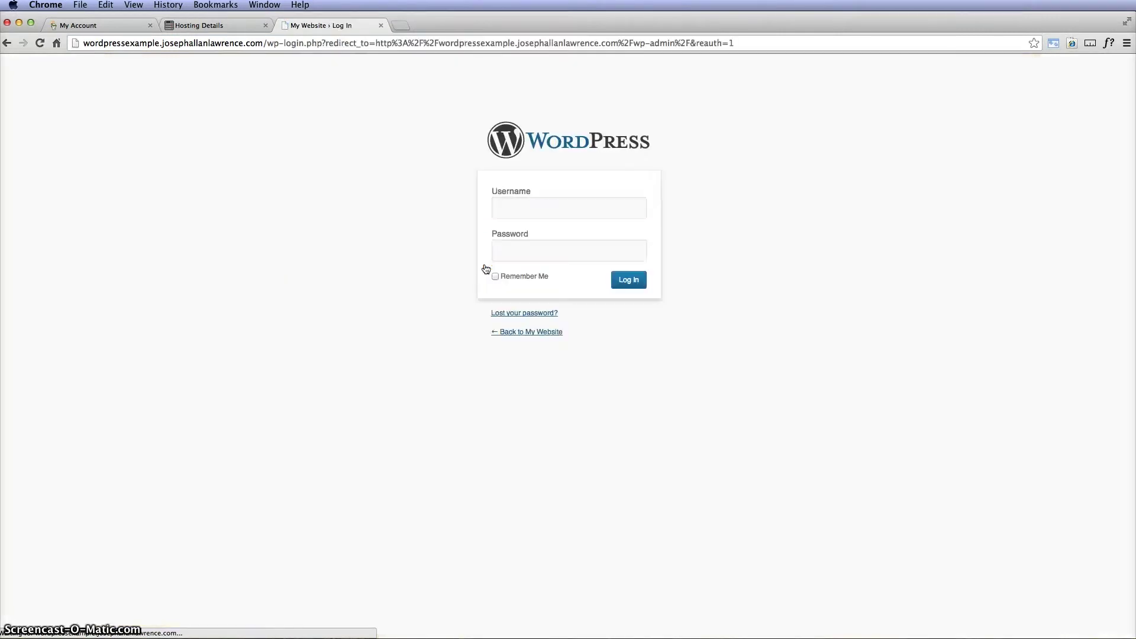
Step: Log in to the WordPress admin with the admin username and password
left_click(559, 207)
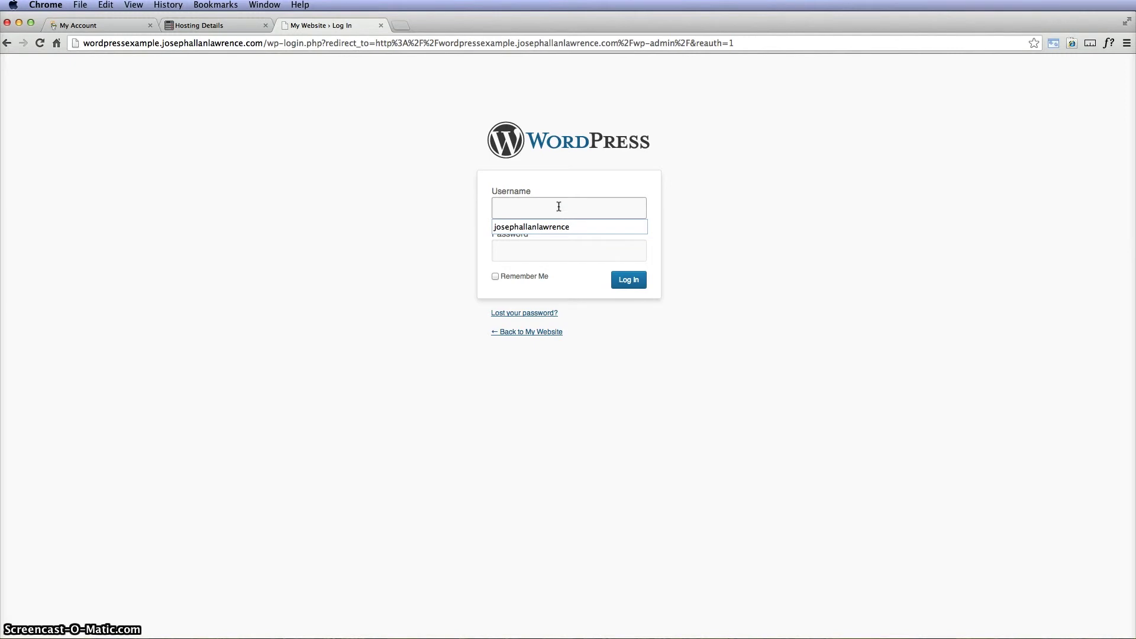
type("w")
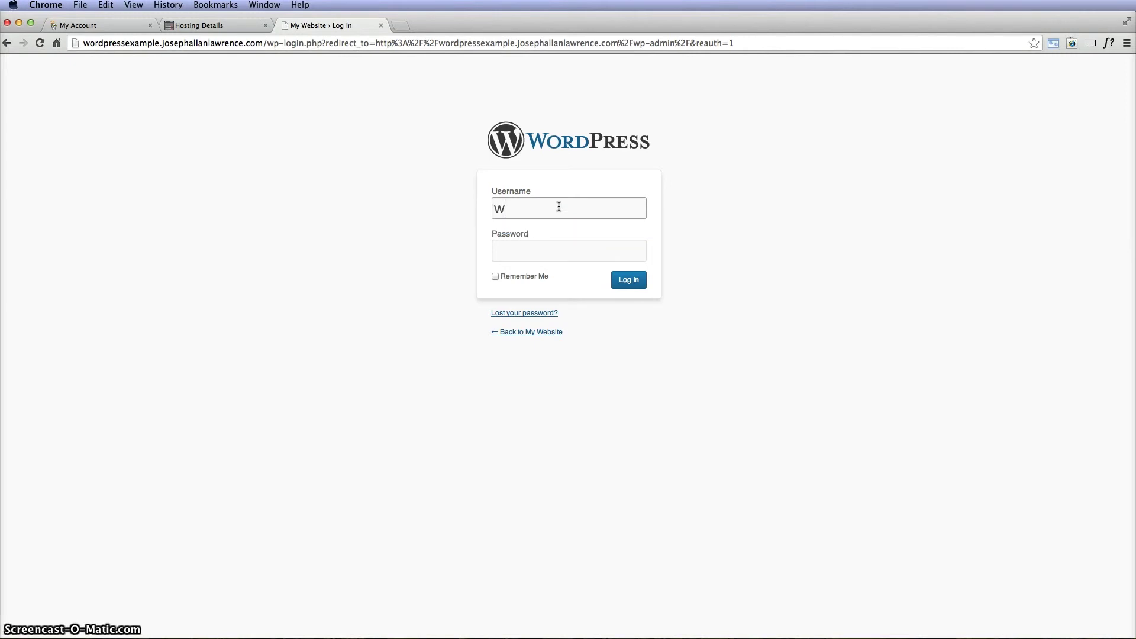
type("ord")
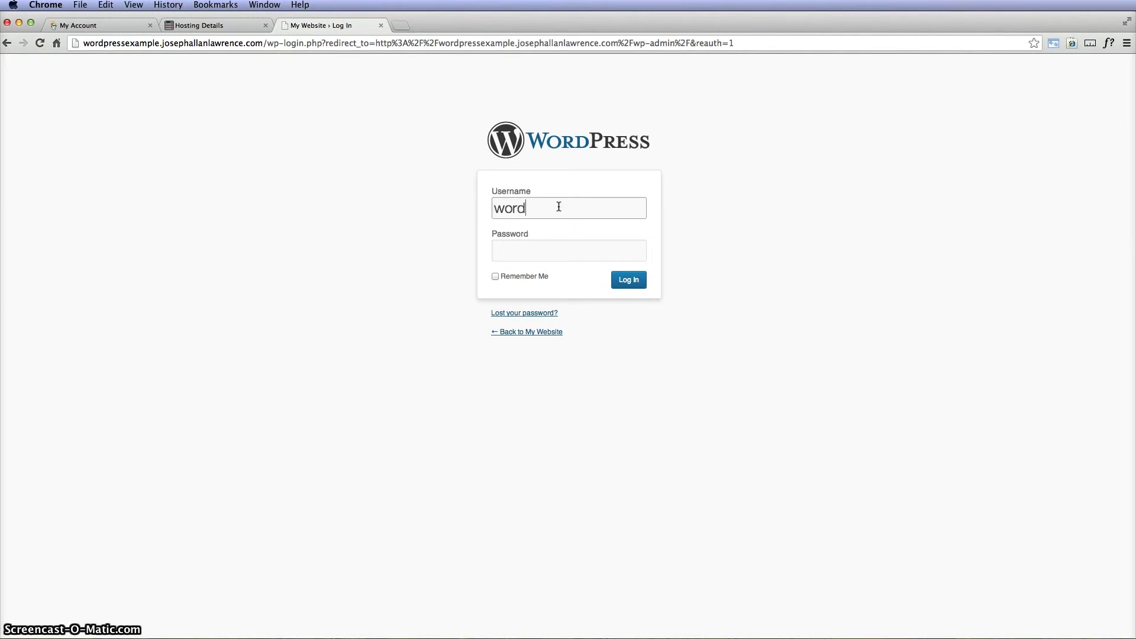
type("pressexample")
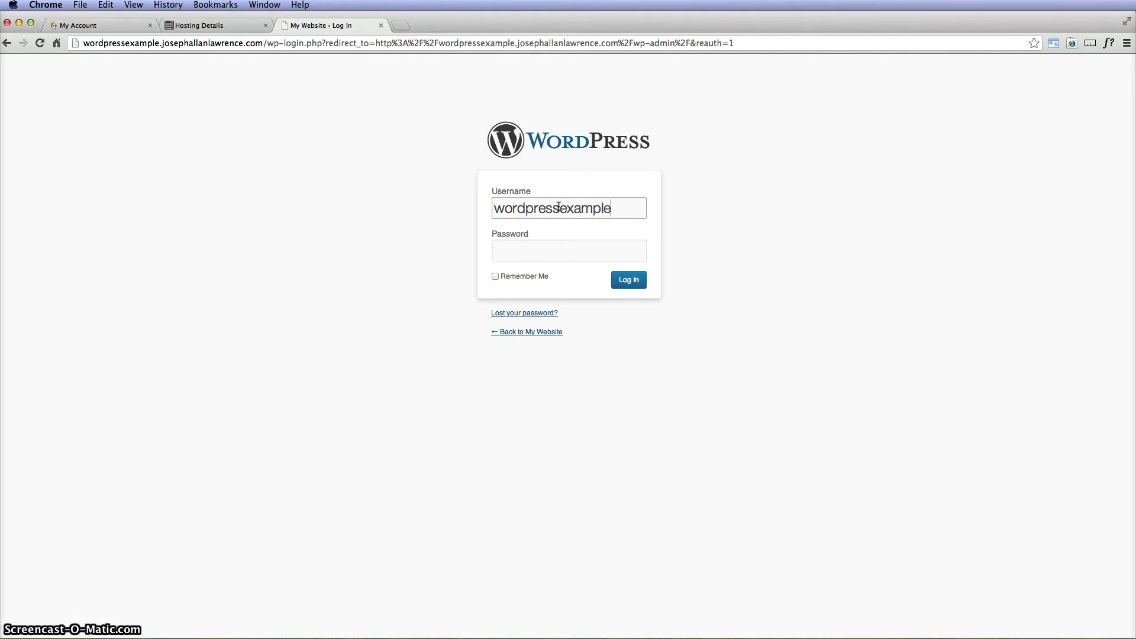
left_click(532, 248)
type("••••••")
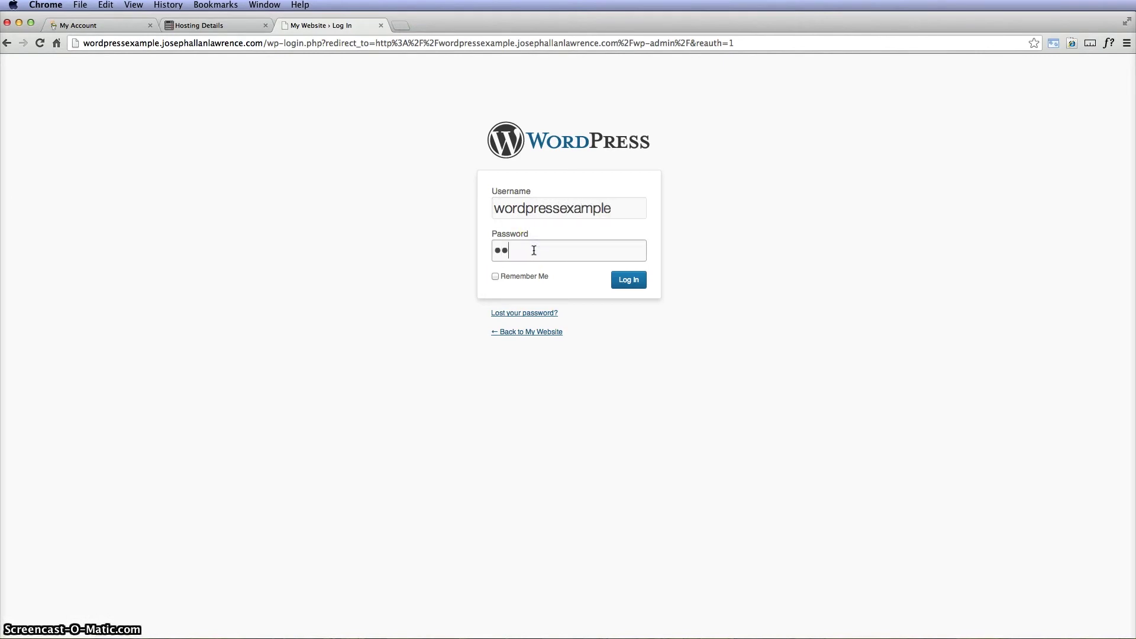
type("••••")
left_click(630, 287)
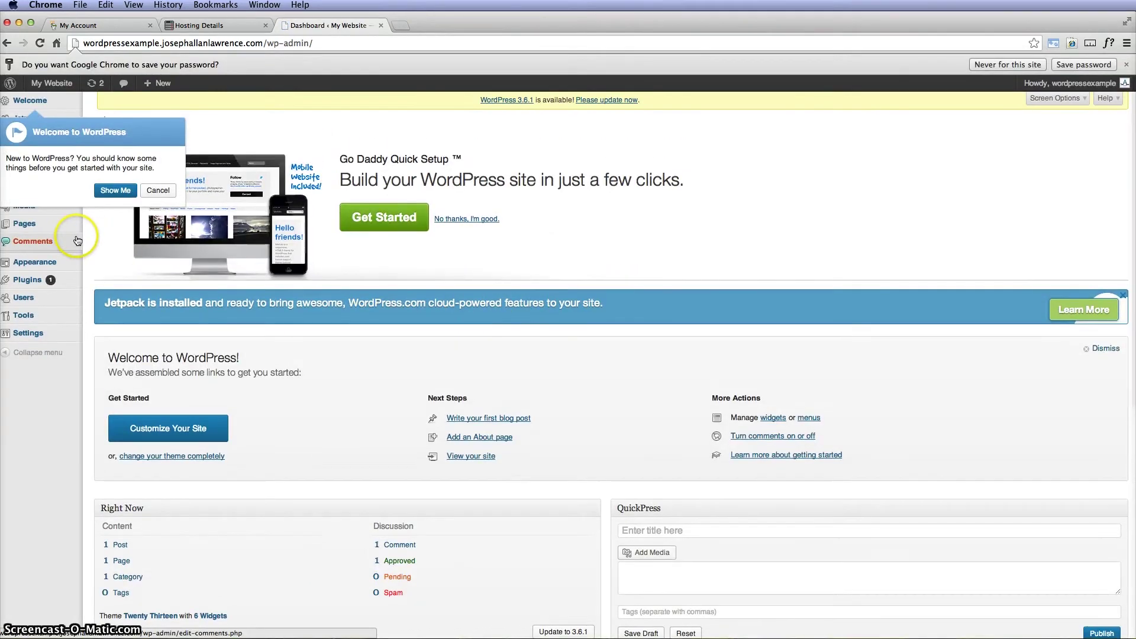
Step: Dismiss the Welcome to WordPress popup on the My Website Dashboard
left_click(158, 190)
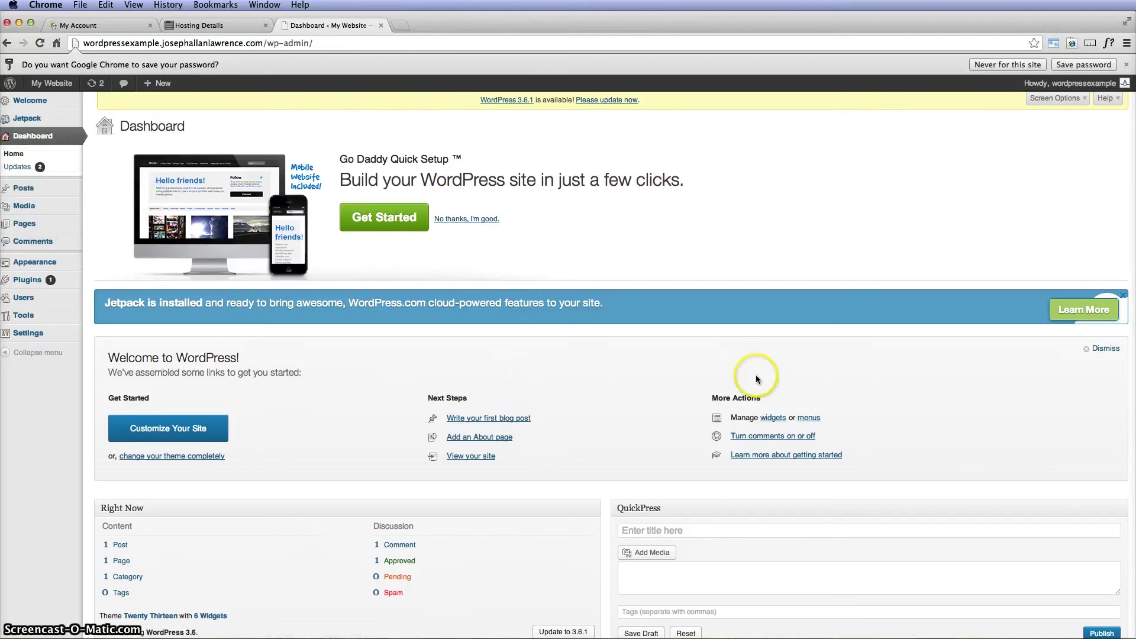